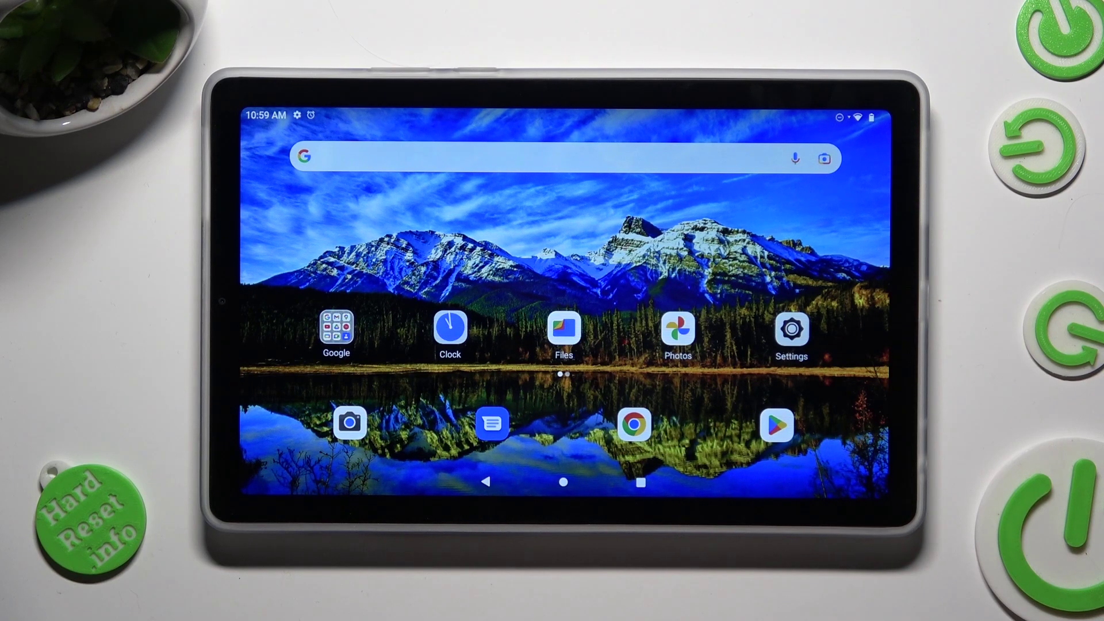
Launch Files by Google, accept the welcome introduction, and stop the alarm alert.
left_click(563, 328)
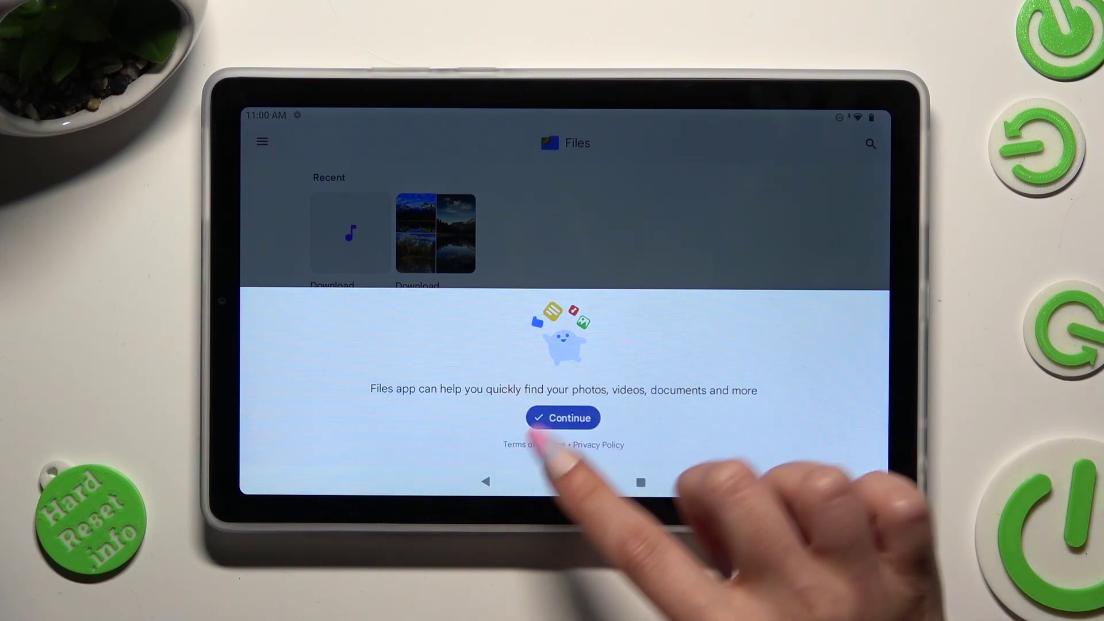
left_click(564, 418)
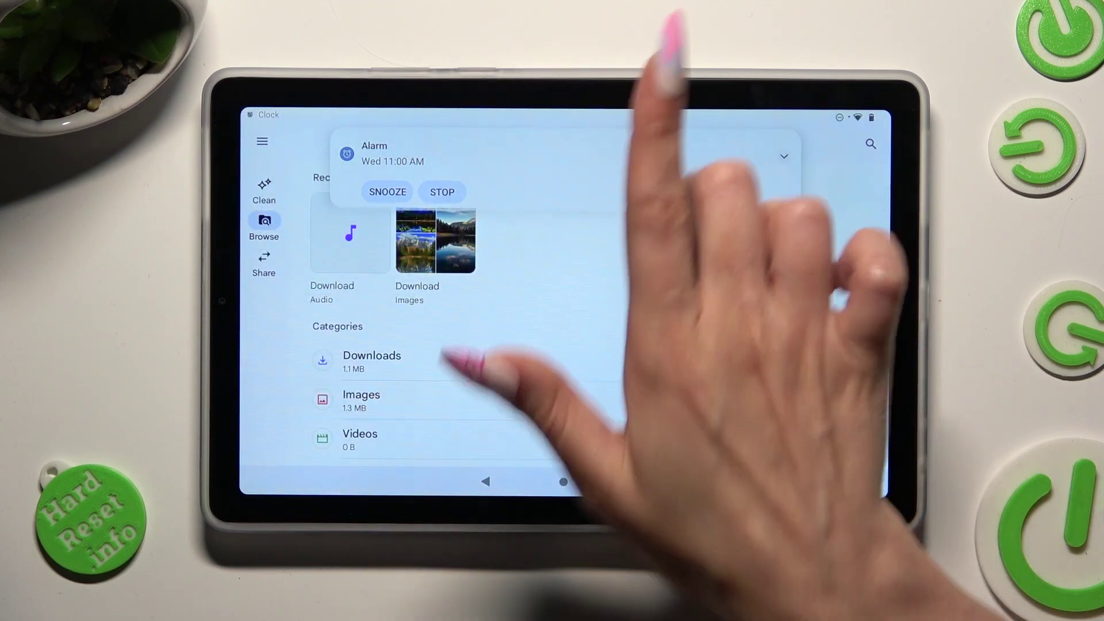
left_click(442, 191)
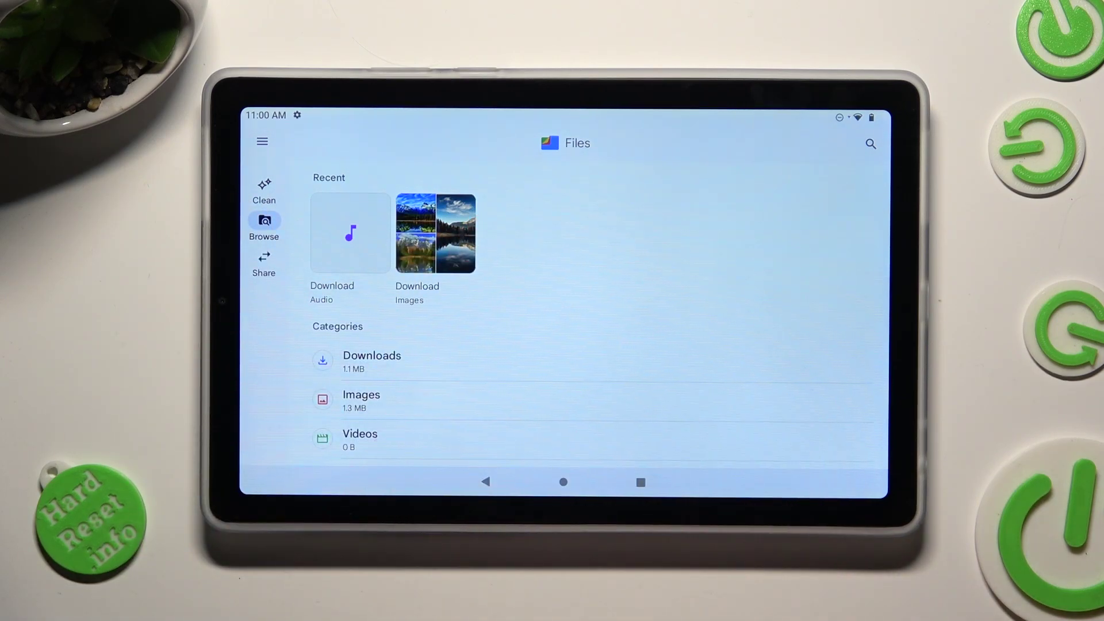
Open the Downloads category, view a downloaded photo full-screen, and swipe to the next one.
left_click(372, 361)
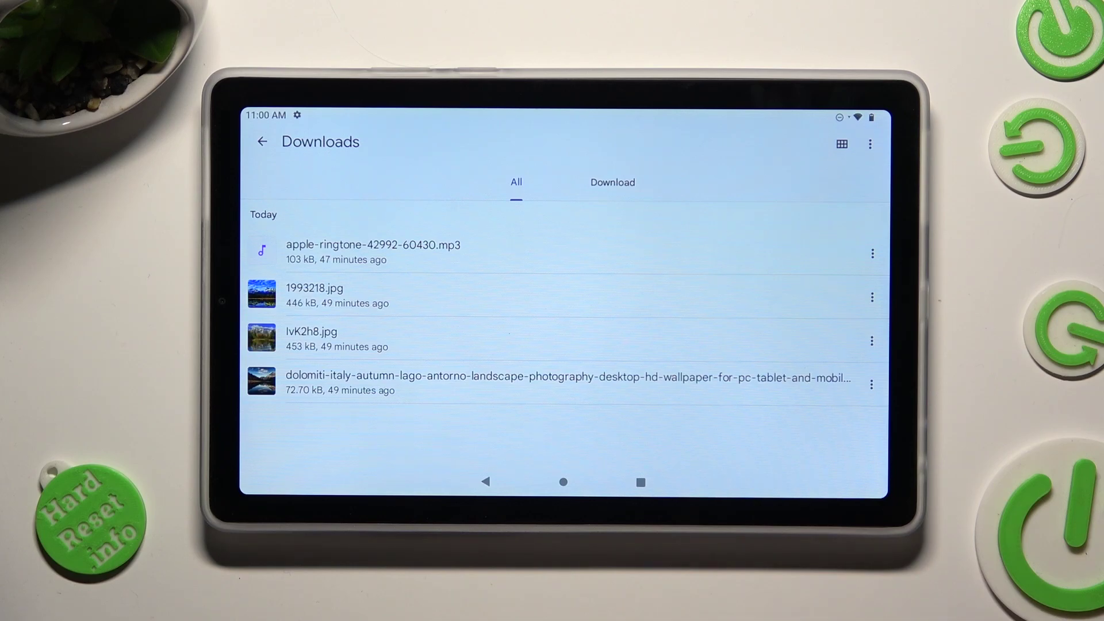
left_click(570, 293)
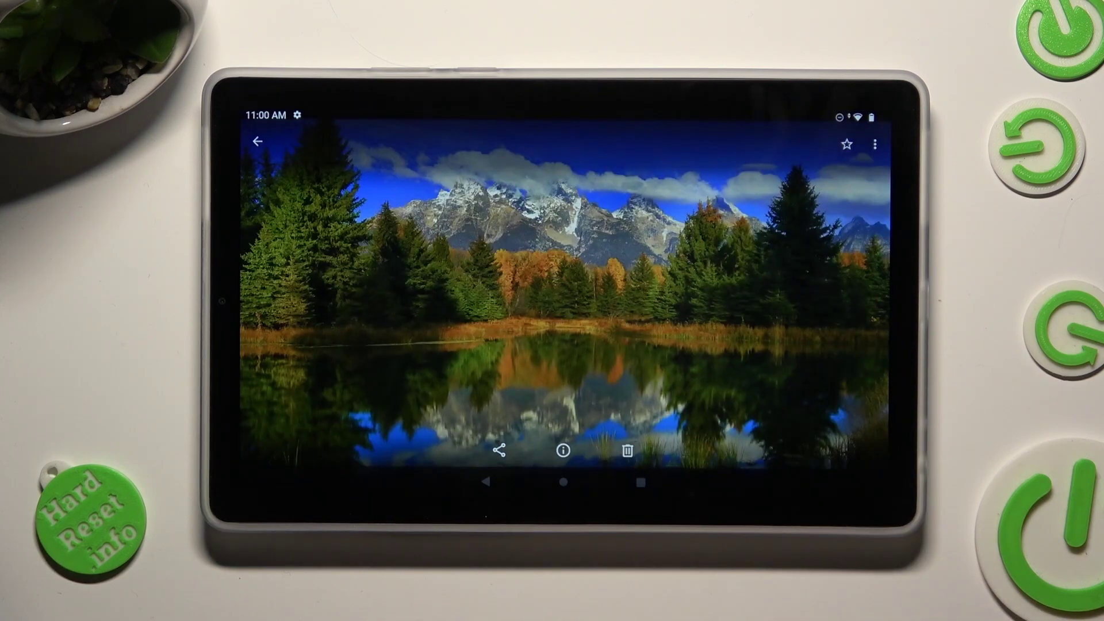
left_click_drag(776, 302, 388, 302)
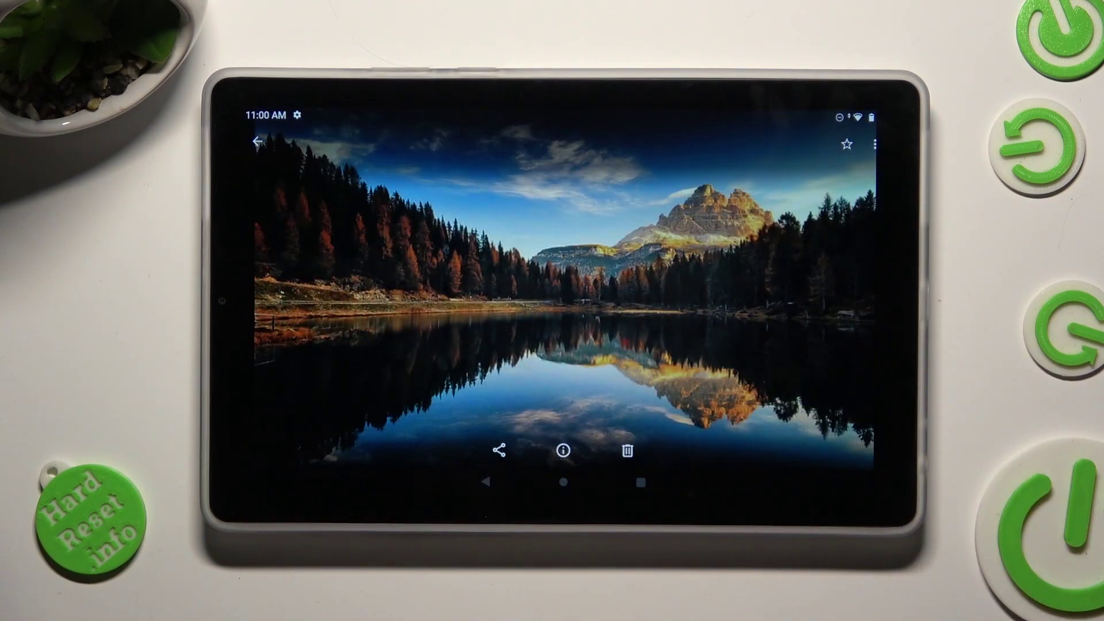
View the snowy mountain photo full-screen, then return to the Downloads list.
left_click(486, 481)
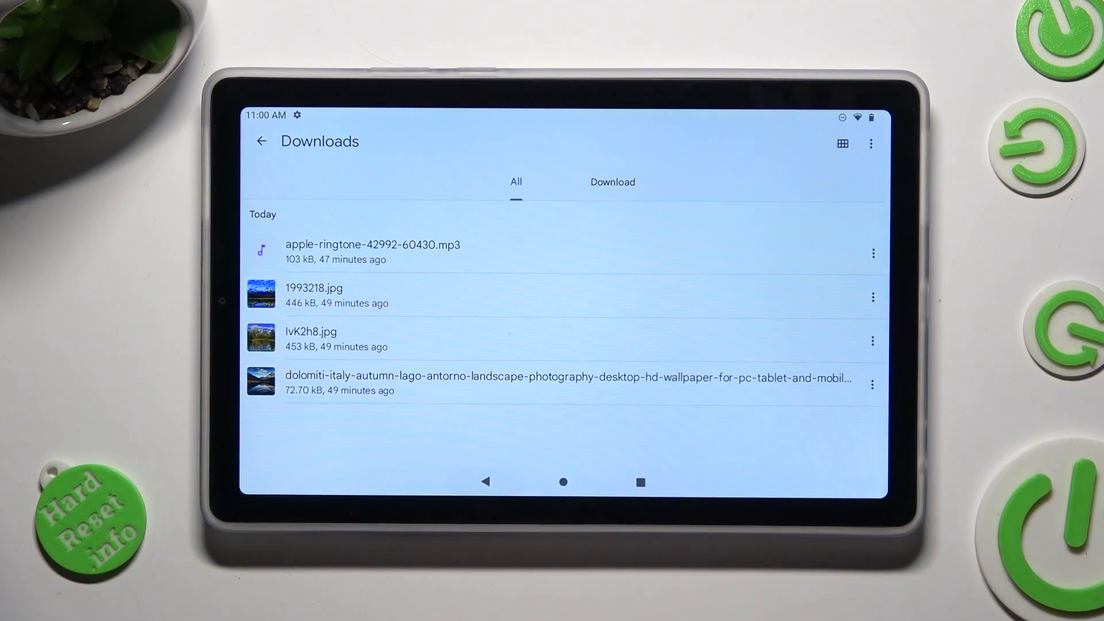
left_click(569, 332)
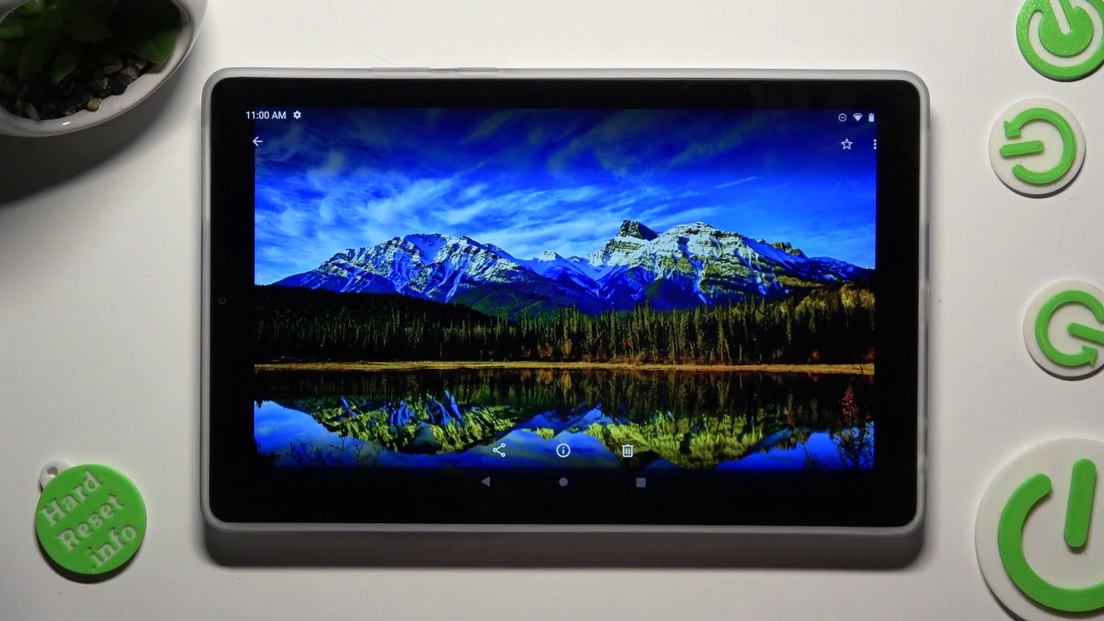
left_click(487, 481)
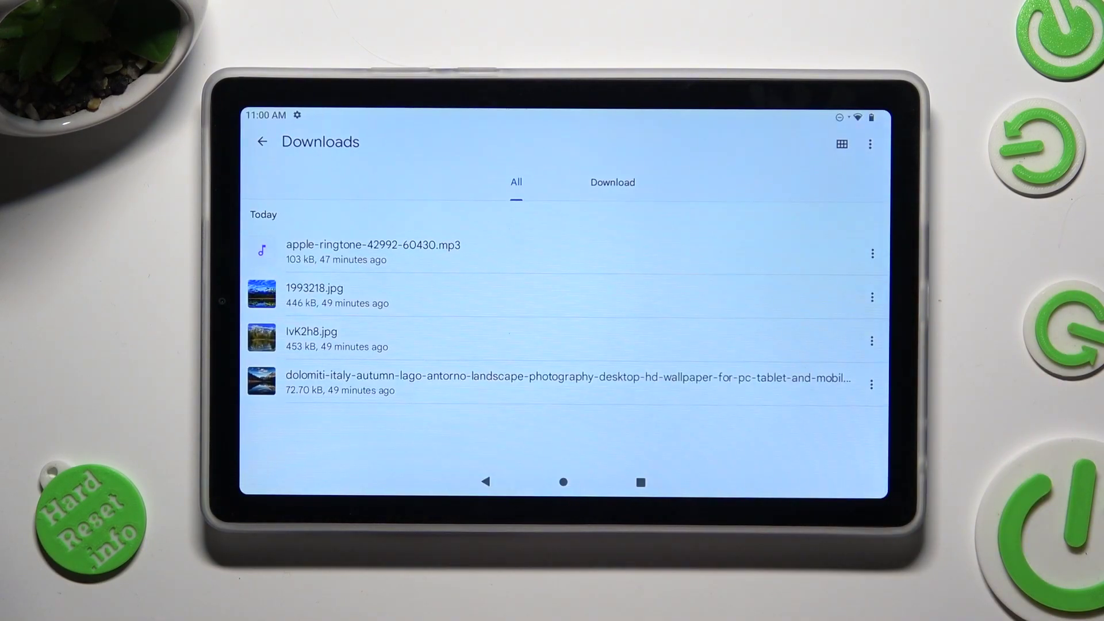